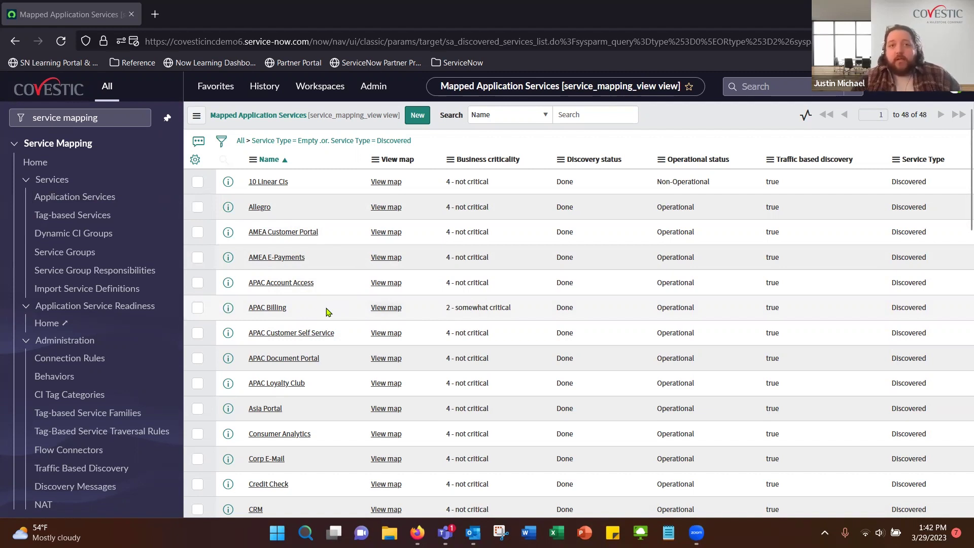
Open the APAC Billing application service record and launch its service map with View Map.
{"action": "left_click", "coordinate": [274, 314]}
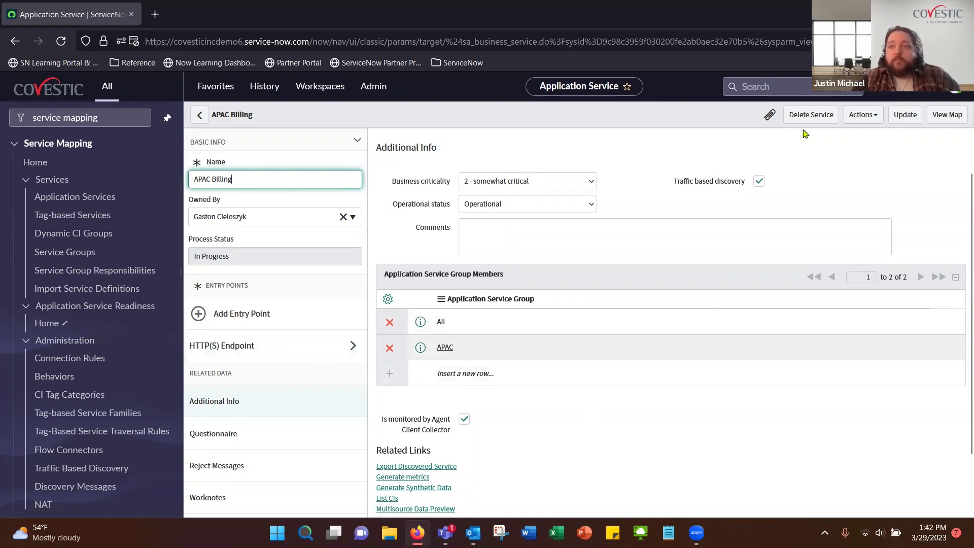
{"action": "left_click", "coordinate": [946, 115]}
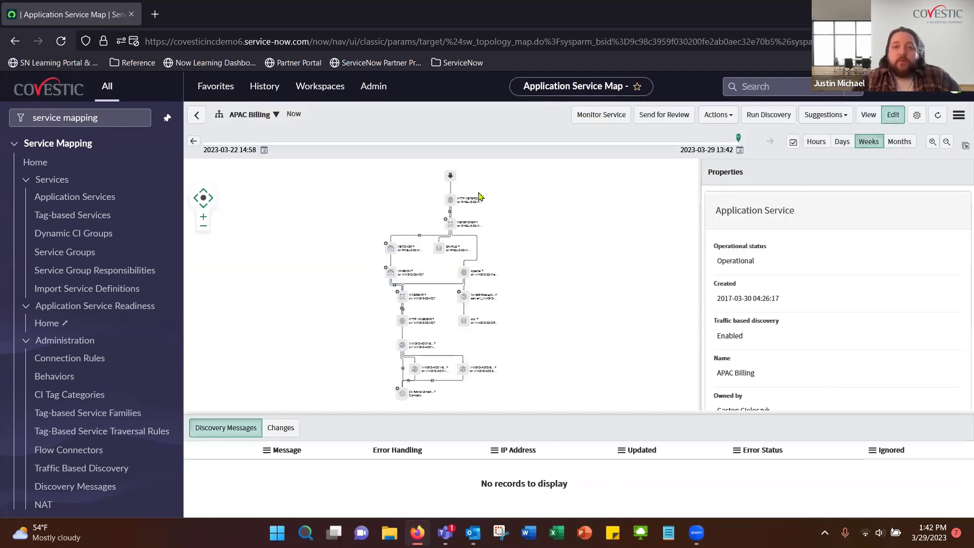
Zoom the map in and center it on the entry point and HTTP MB7BROKER nodes.
{"action": "scroll", "coordinate": [497, 211], "scroll_direction": "up", "scroll_amount": 3}
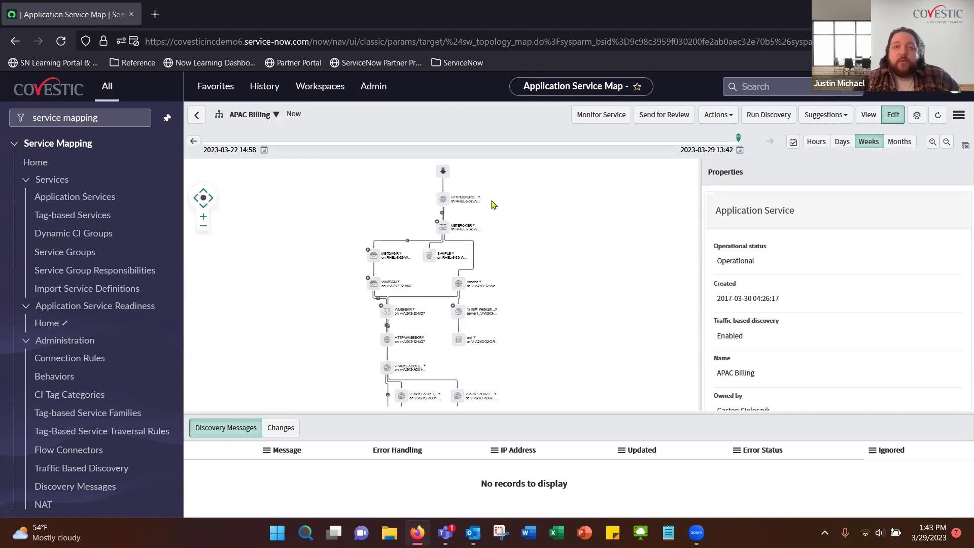
{"action": "left_click_drag", "start_coordinate": [495, 258], "coordinate": [499, 310]}
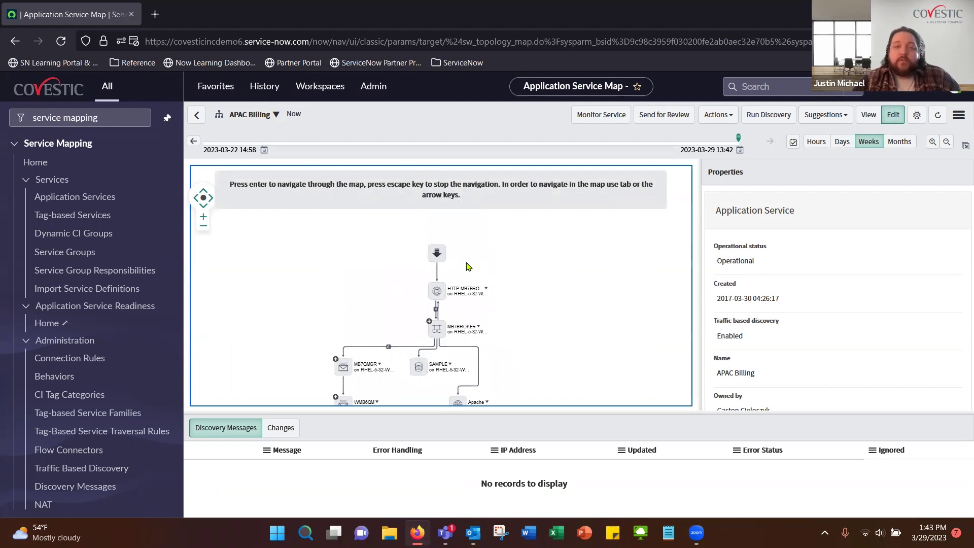
{"action": "scroll", "coordinate": [475, 268], "scroll_direction": "up", "scroll_amount": 2}
{"action": "scroll", "coordinate": [475, 268], "scroll_direction": "up", "scroll_amount": 1}
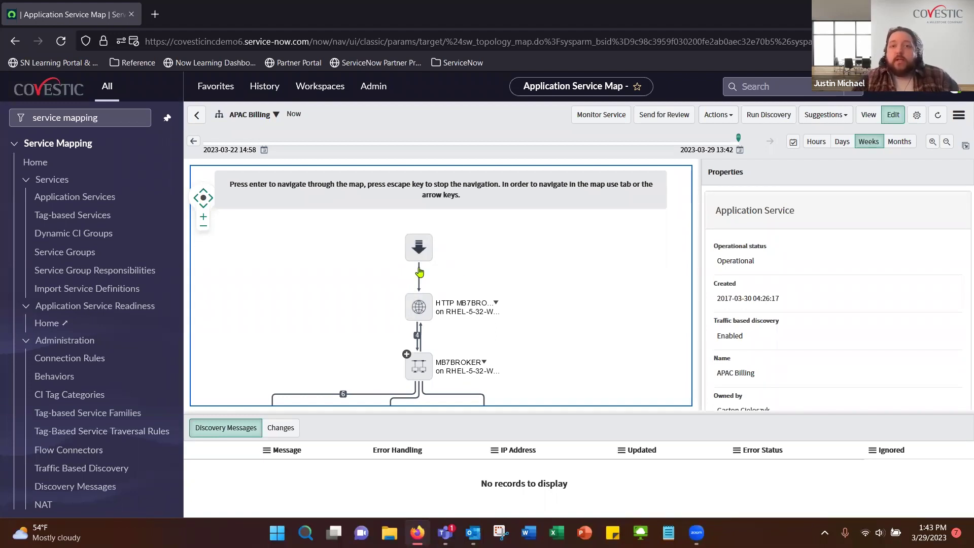
Open the entry point's HTTP(S) Endpoint record in a second tab, then select its URL on the map.
{"action": "left_click", "coordinate": [417, 250]}
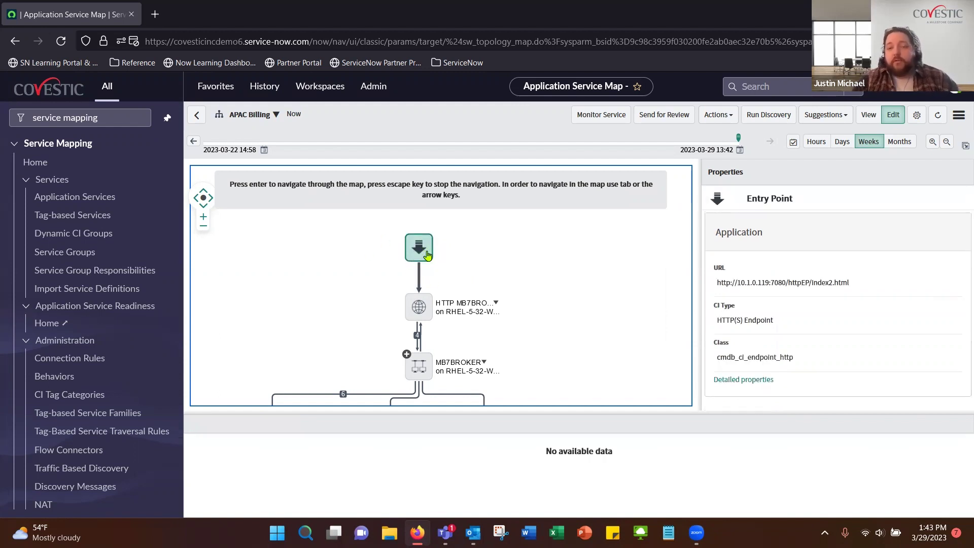
{"action": "left_click", "coordinate": [760, 380]}
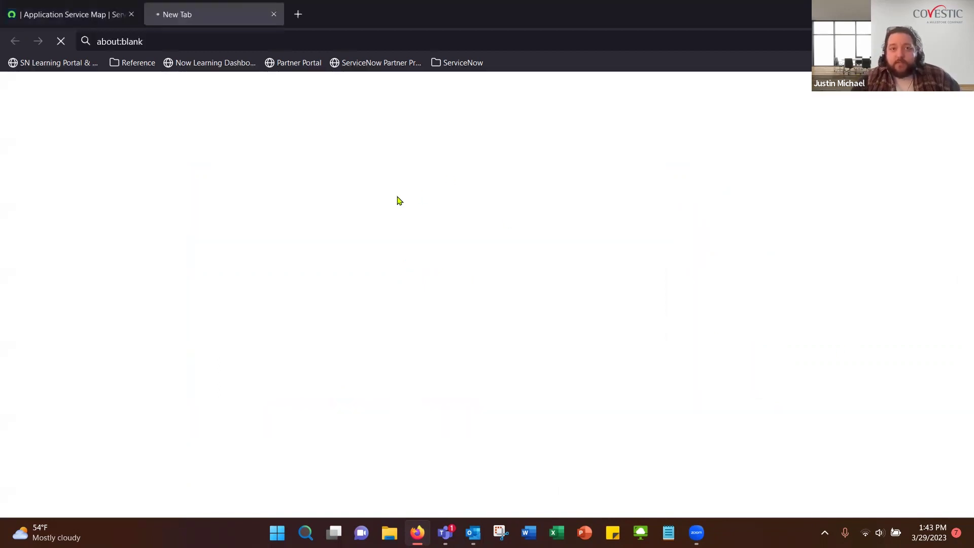
{"action": "left_click", "coordinate": [48, 19]}
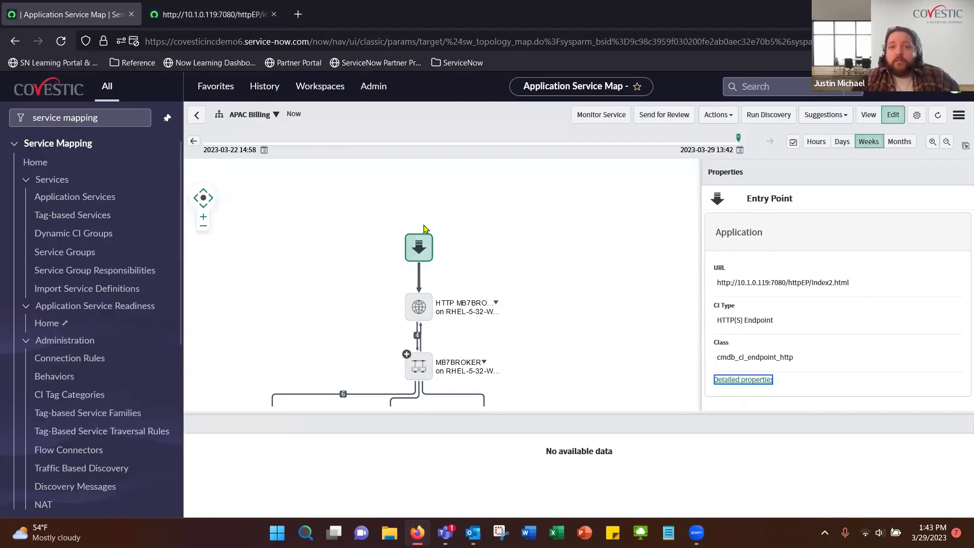
{"action": "left_click_drag", "start_coordinate": [714, 287], "coordinate": [843, 288]}
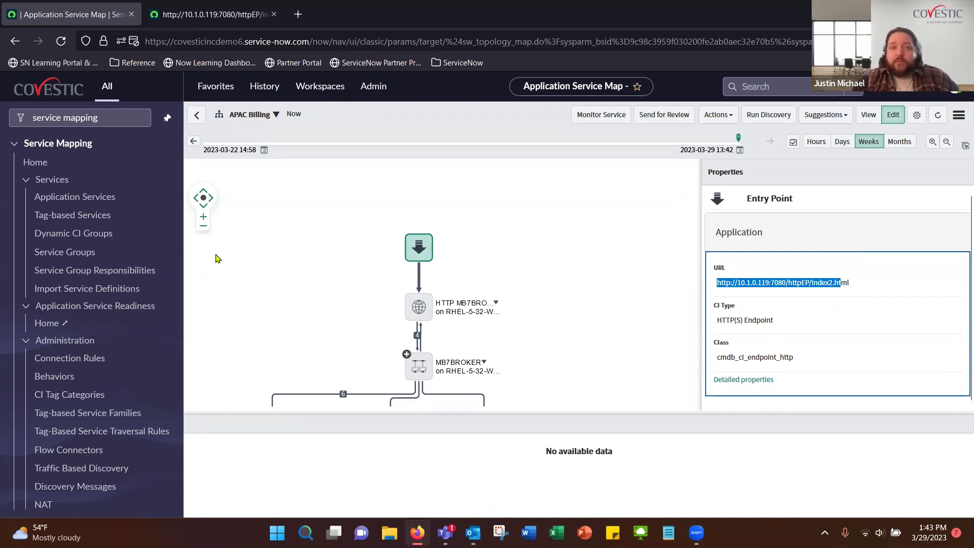
Go back to Mapped Application Services and reopen the APAC Billing map via View Map.
{"action": "left_click", "coordinate": [198, 116]}
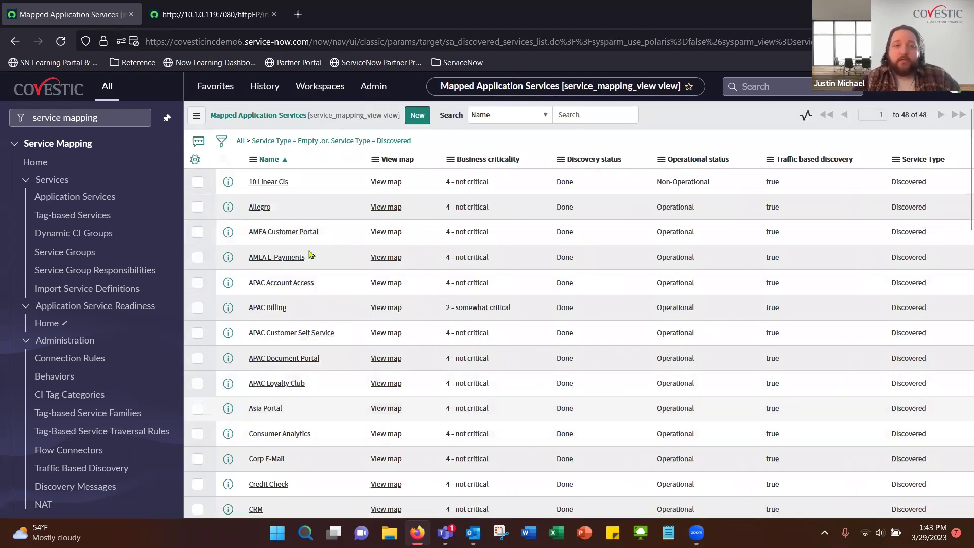
{"action": "left_click", "coordinate": [268, 308]}
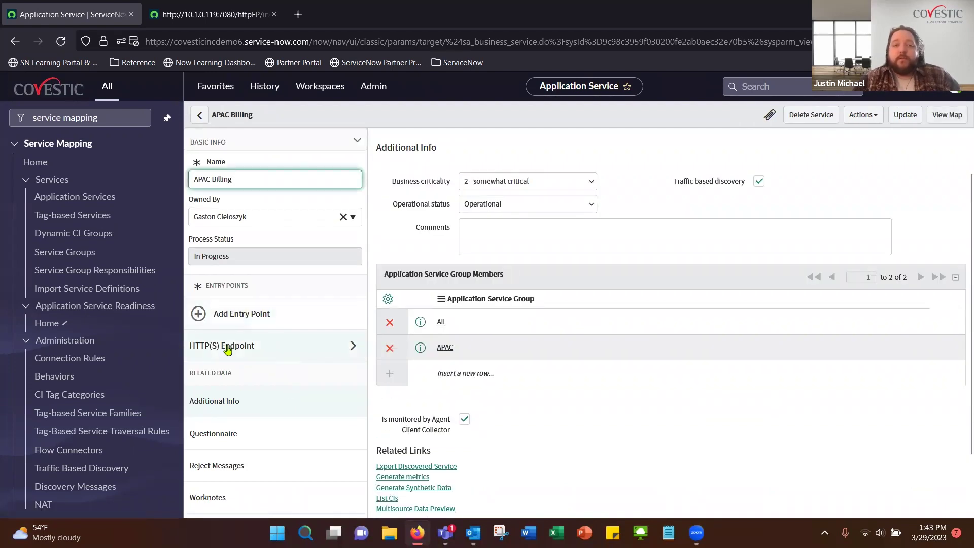
{"action": "left_click", "coordinate": [946, 115]}
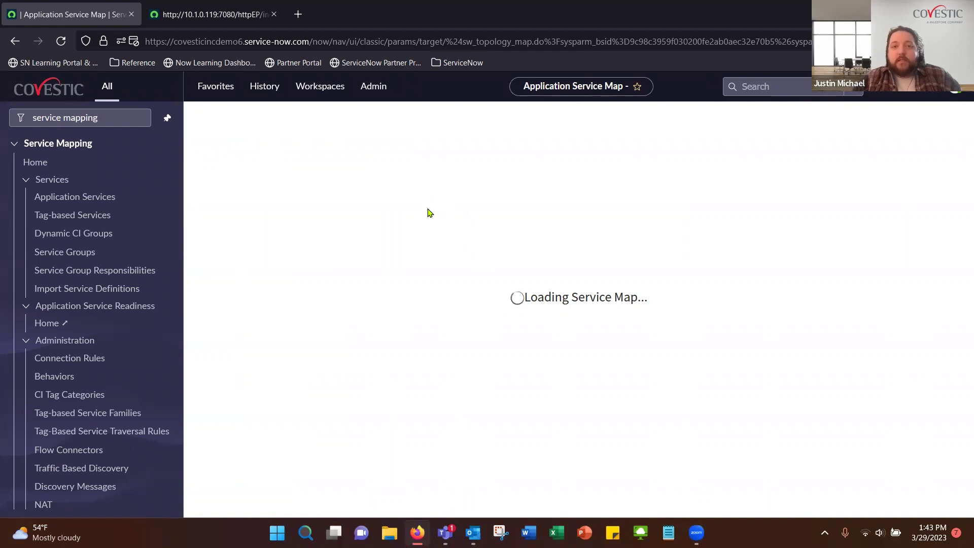
{"action": "scroll", "coordinate": [485, 199], "scroll_direction": "up", "scroll_amount": 4}
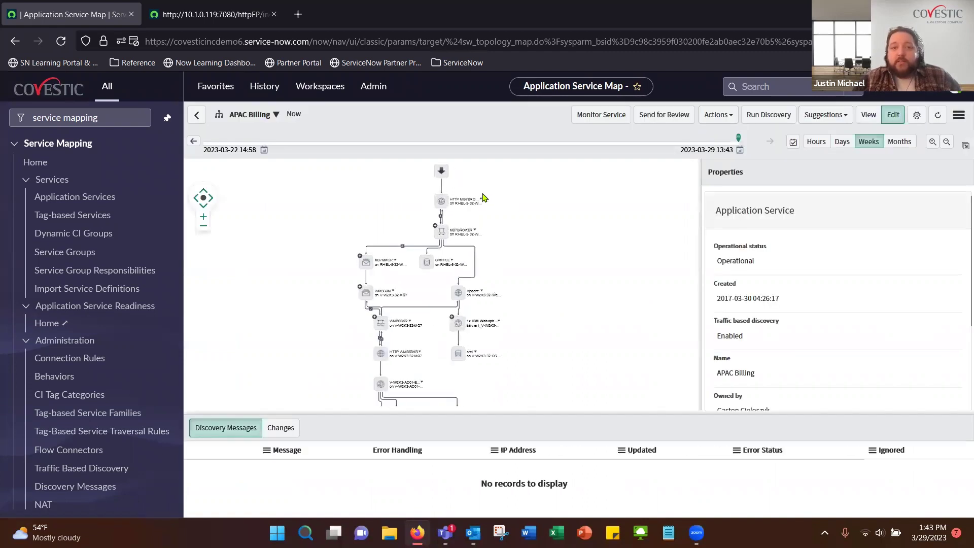
Show the entry point's URL, CI type and class, and shift the map to reveal connectors below MB7BROKER.
{"action": "left_click", "coordinate": [522, 234]}
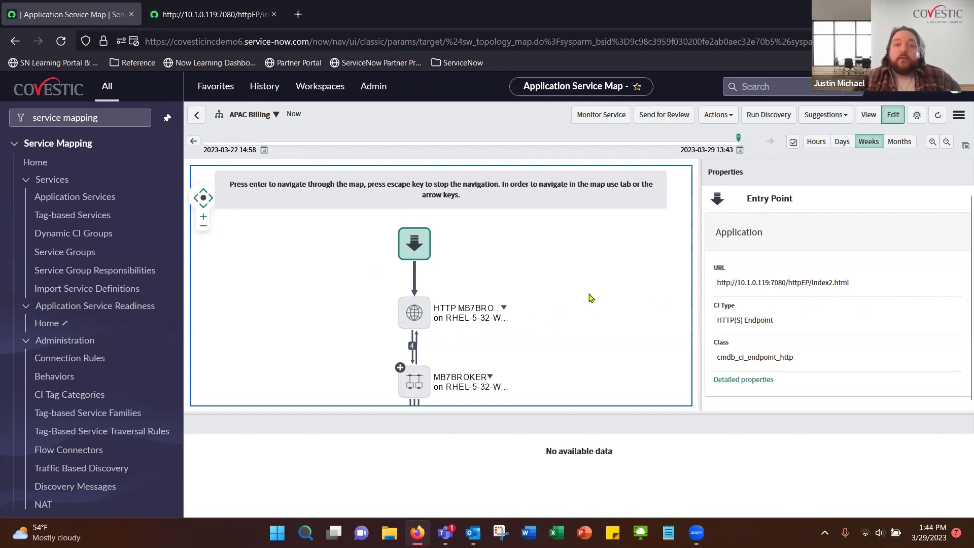
{"action": "left_click_drag", "start_coordinate": [578, 343], "coordinate": [581, 322]}
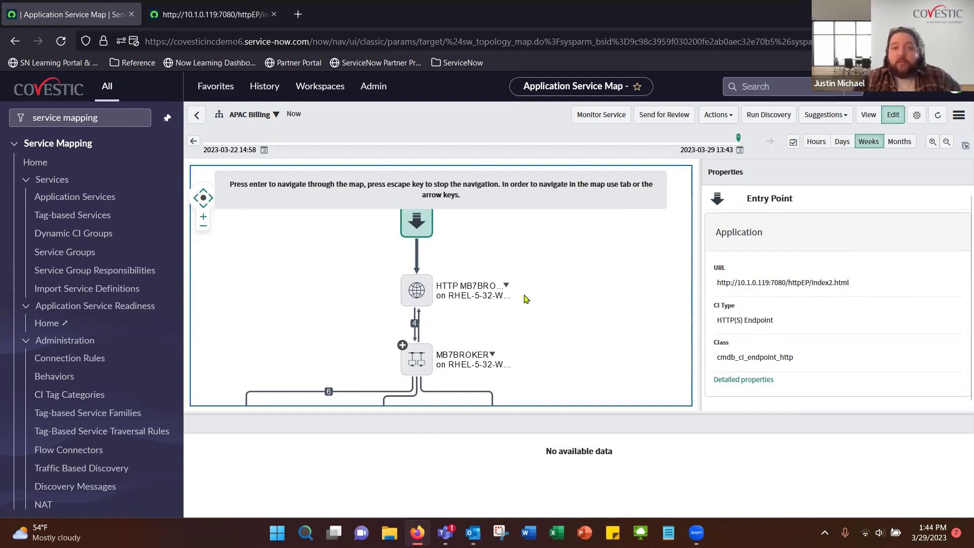
Pan down past the MB7QMGR, SAMPLE, WMB6QM and Apache nodes to the Active Directory nodes.
{"action": "left_click_drag", "start_coordinate": [528, 319], "coordinate": [534, 293]}
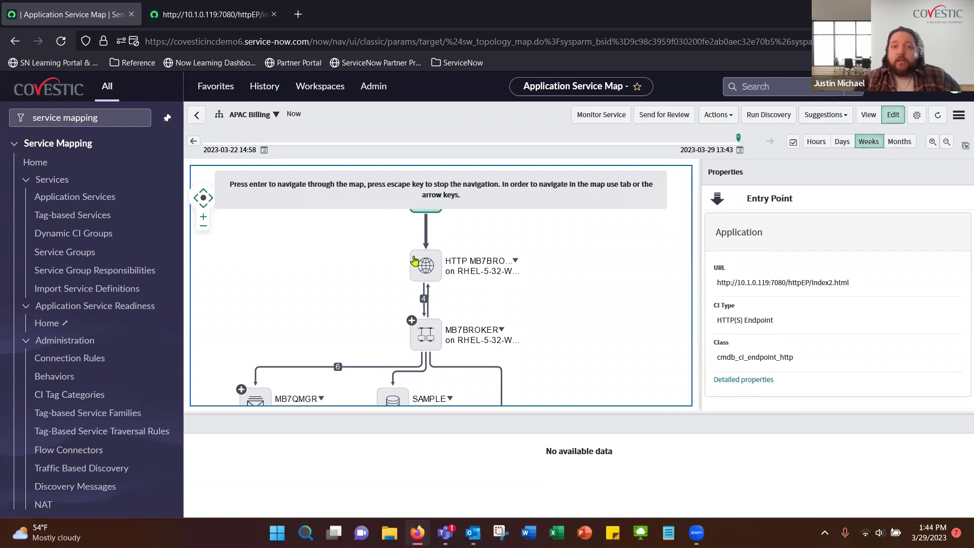
{"action": "left_click_drag", "start_coordinate": [562, 346], "coordinate": [582, 247]}
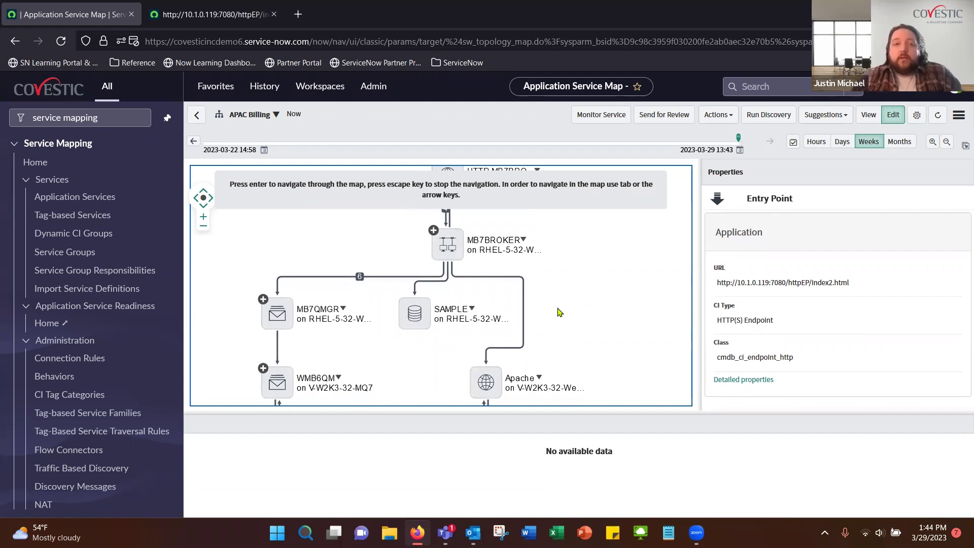
{"action": "left_click_drag", "start_coordinate": [565, 307], "coordinate": [568, 277]}
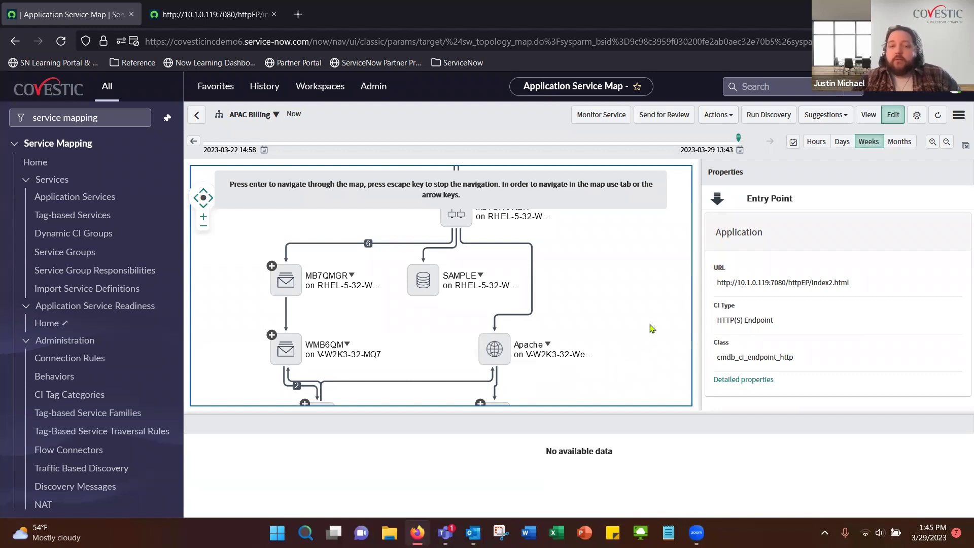
{"action": "scroll", "coordinate": [629, 302], "scroll_direction": "down", "scroll_amount": 4}
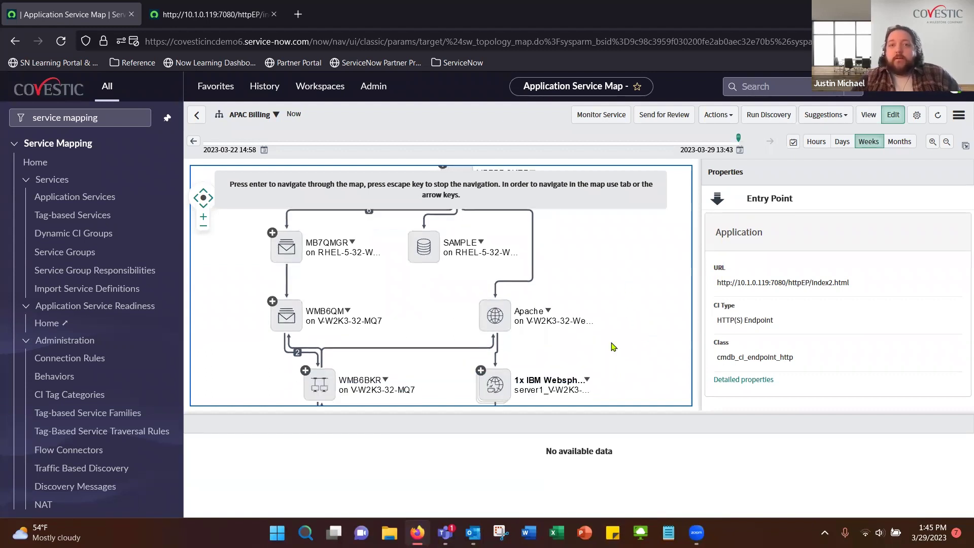
{"action": "left_click_drag", "start_coordinate": [611, 293], "coordinate": [615, 256]}
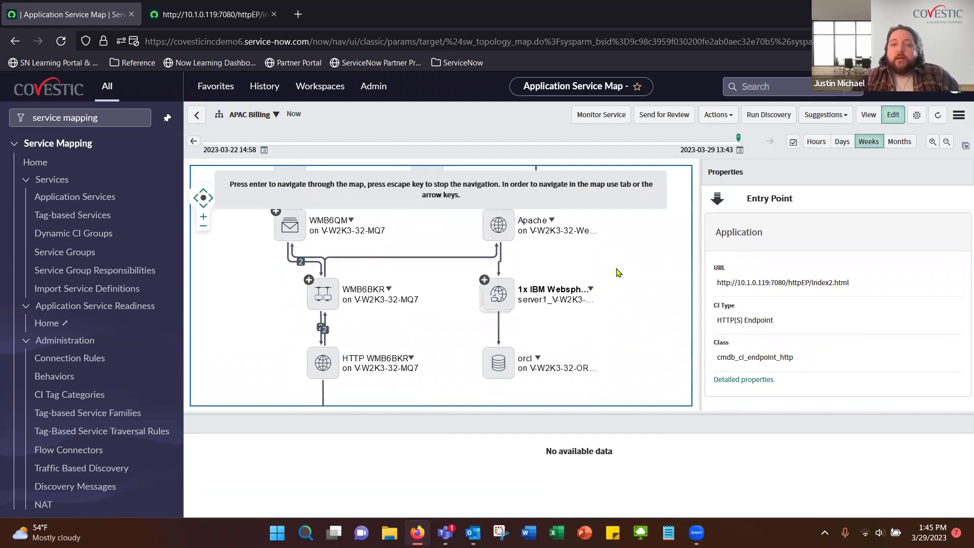
{"action": "scroll", "coordinate": [609, 338], "scroll_direction": "down", "scroll_amount": 4}
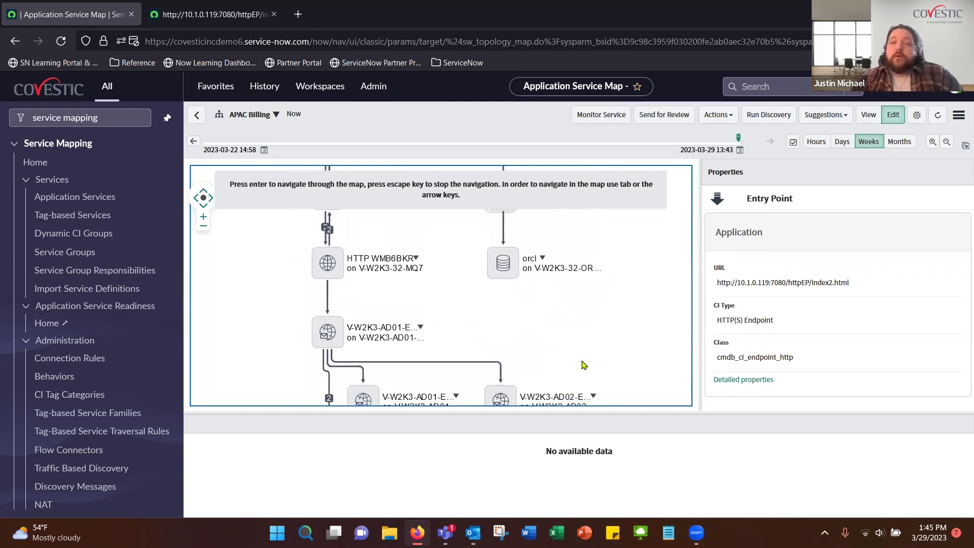
{"action": "left_click_drag", "start_coordinate": [583, 319], "coordinate": [570, 284]}
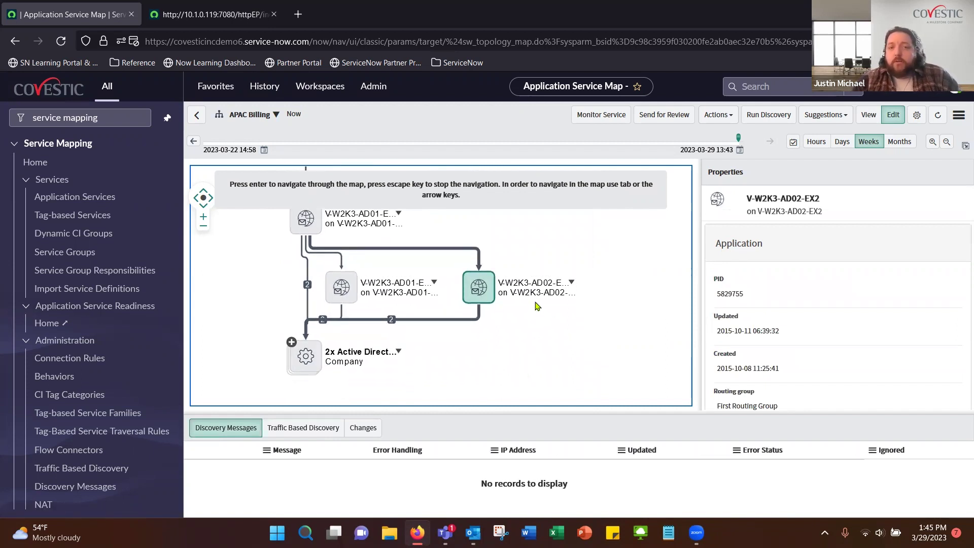
{"action": "scroll", "coordinate": [628, 307], "scroll_direction": "up", "scroll_amount": 4}
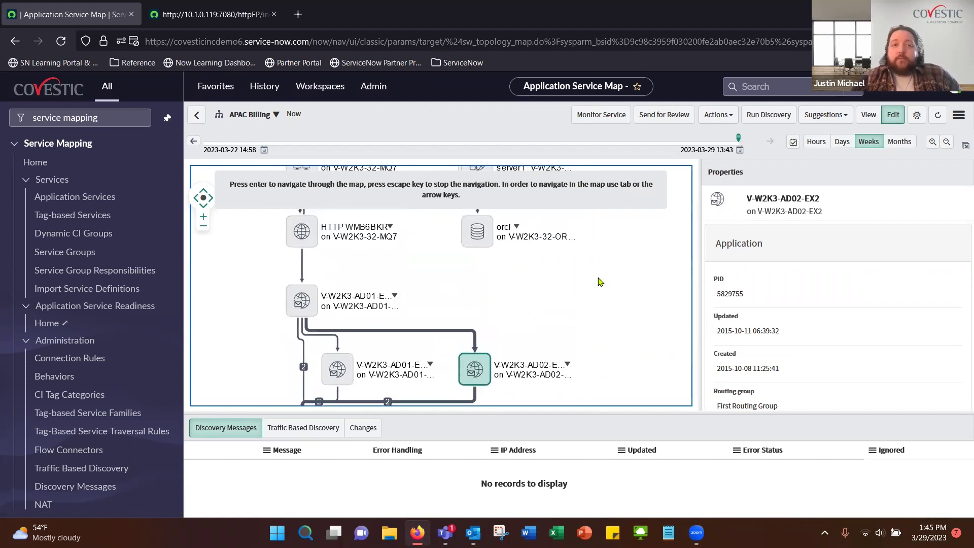
{"action": "left_click", "coordinate": [822, 115]}
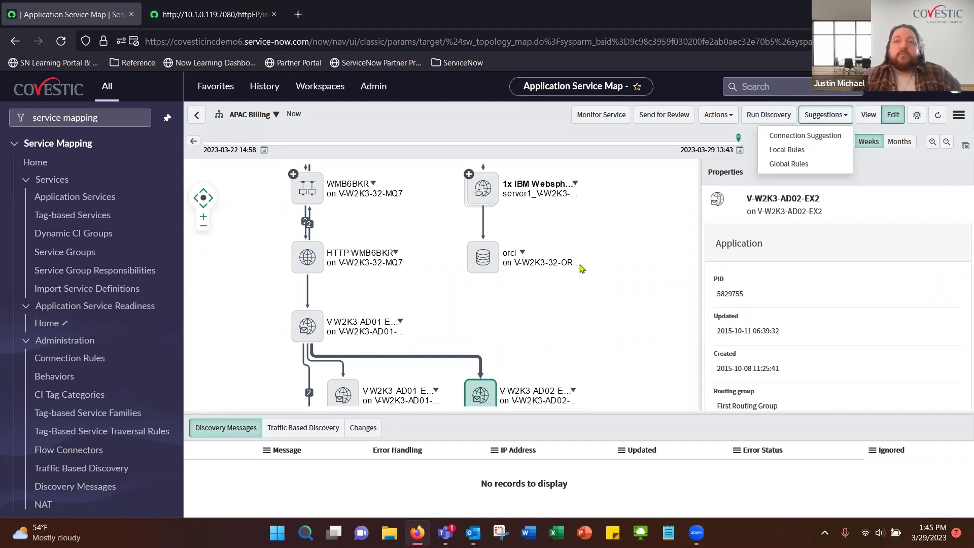
Dismiss the suggestions, view the orcl database node's properties, then go to Application Services.
{"action": "left_click", "coordinate": [609, 238]}
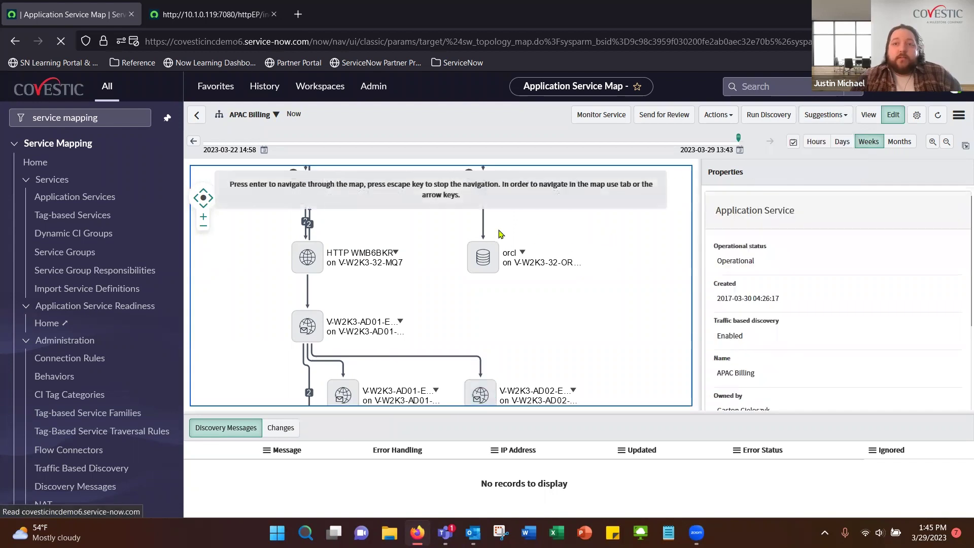
{"action": "left_click", "coordinate": [486, 272]}
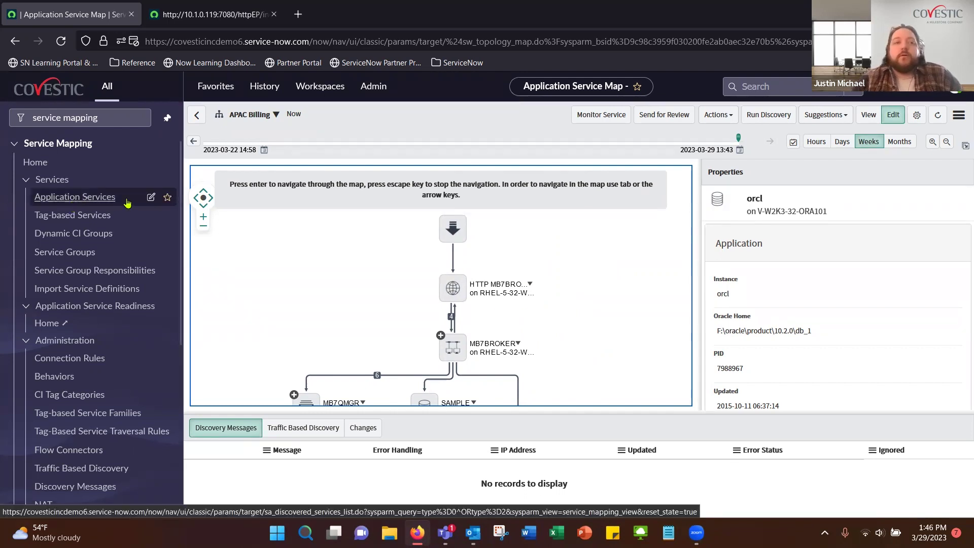
{"action": "left_click", "coordinate": [97, 198]}
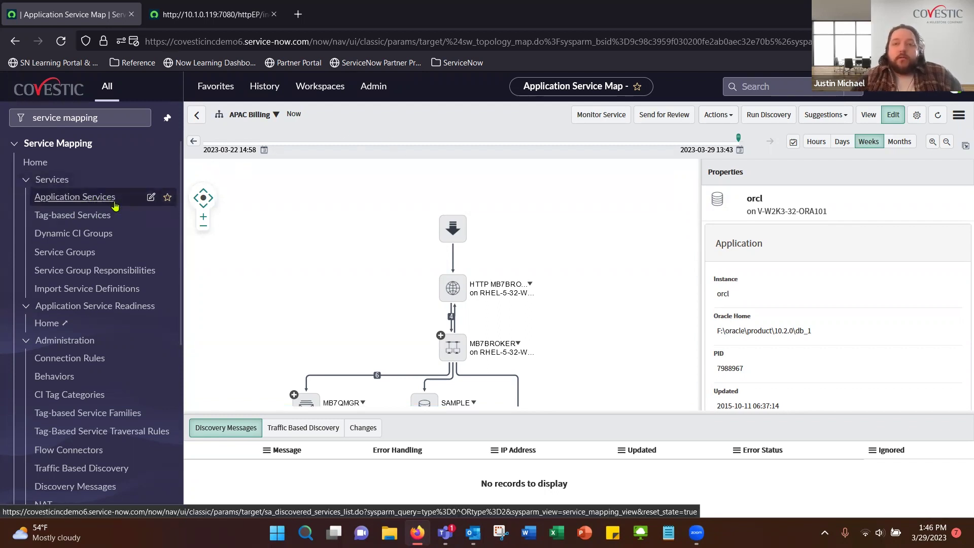
{"action": "left_click", "coordinate": [81, 202]}
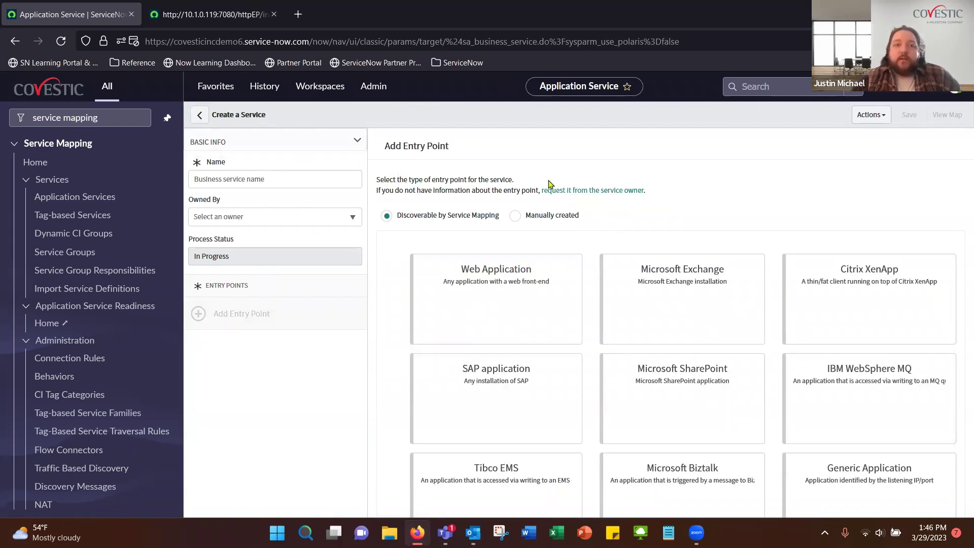
On Create a Service, browse the entry-point type cards and choose a manually created entry point.
{"action": "left_click", "coordinate": [262, 182]}
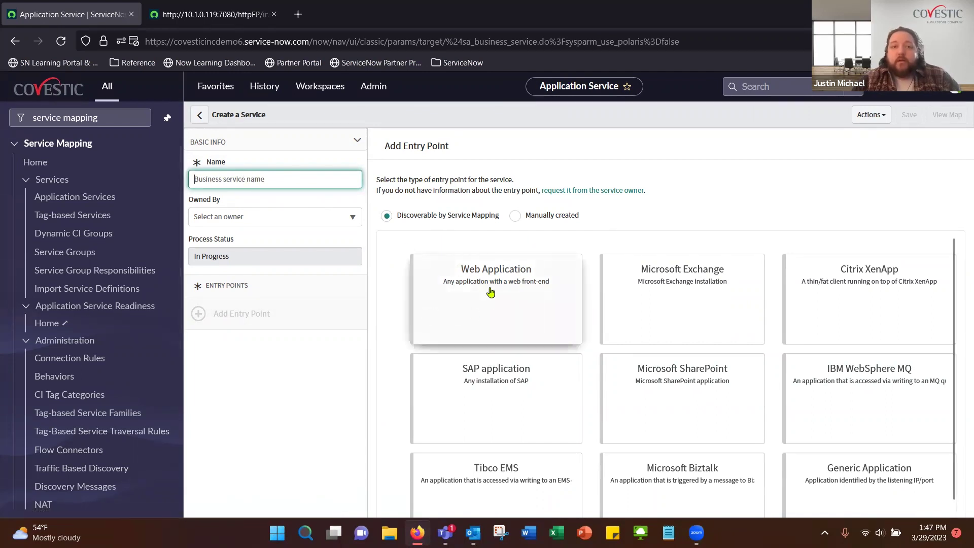
{"action": "scroll", "coordinate": [639, 305], "scroll_direction": "down", "scroll_amount": 2}
{"action": "scroll", "coordinate": [754, 337], "scroll_direction": "up", "scroll_amount": 2}
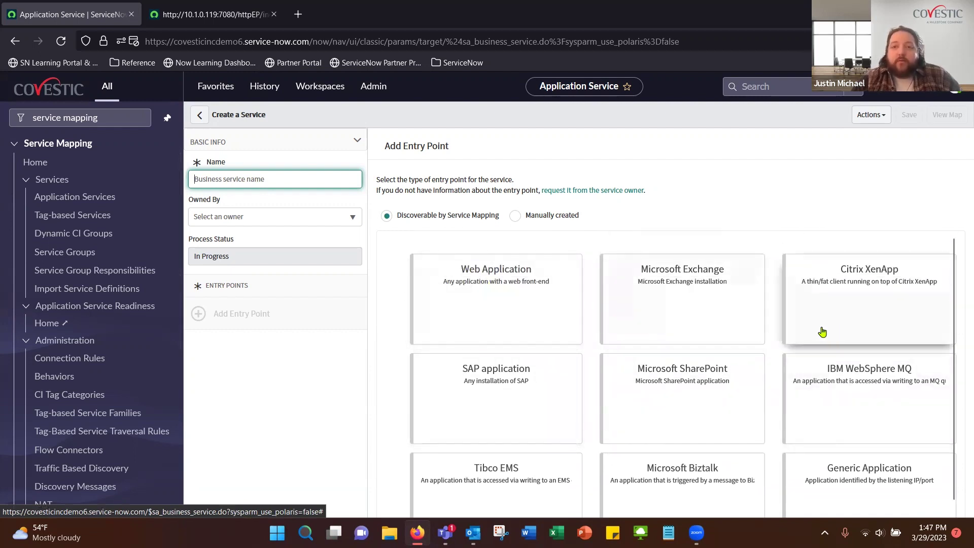
{"action": "scroll", "coordinate": [792, 340], "scroll_direction": "down", "scroll_amount": 2}
{"action": "scroll", "coordinate": [750, 408], "scroll_direction": "up", "scroll_amount": 2}
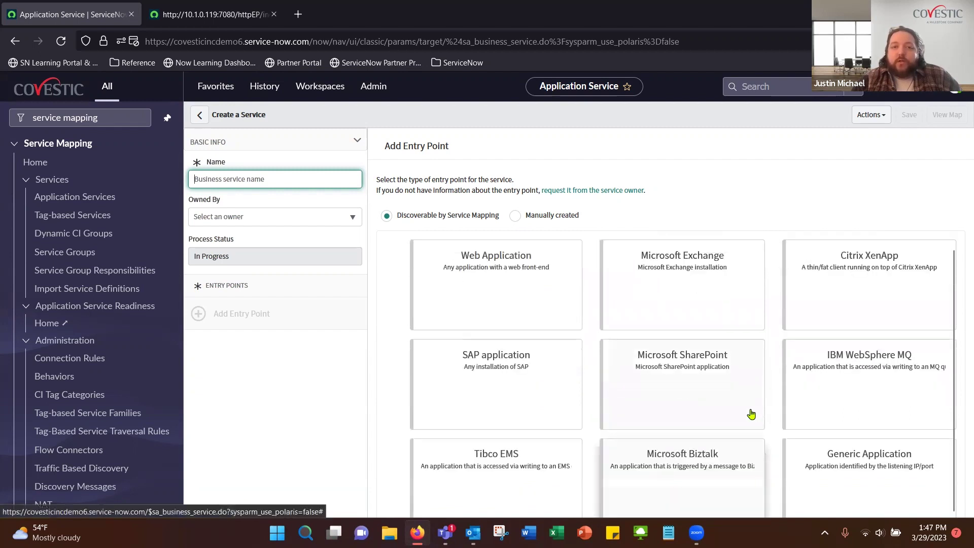
{"action": "left_click", "coordinate": [515, 215]}
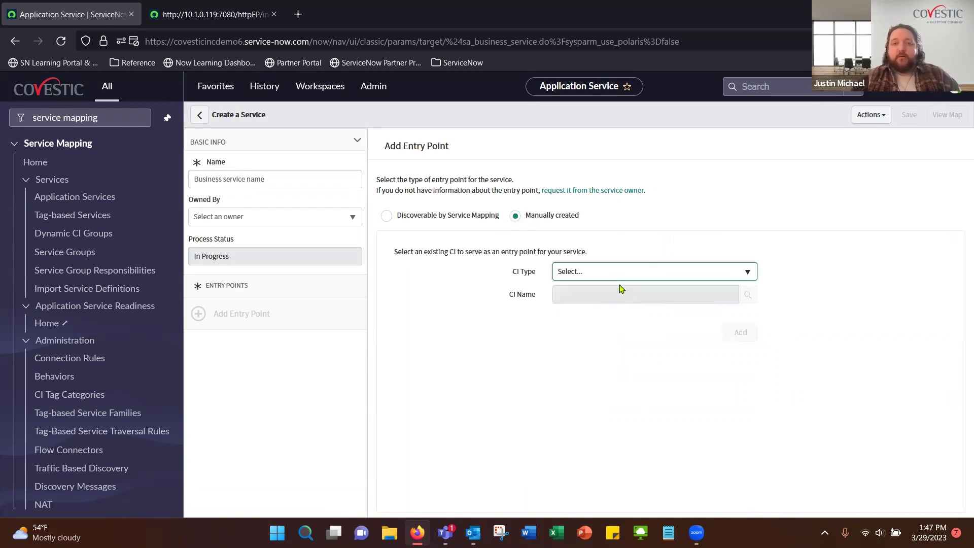
Set the manual entry point's CI Type to UNIX Server and CI Name to dbaix900nyc.
{"action": "left_click", "coordinate": [584, 274]}
{"action": "type", "text": "unix"}
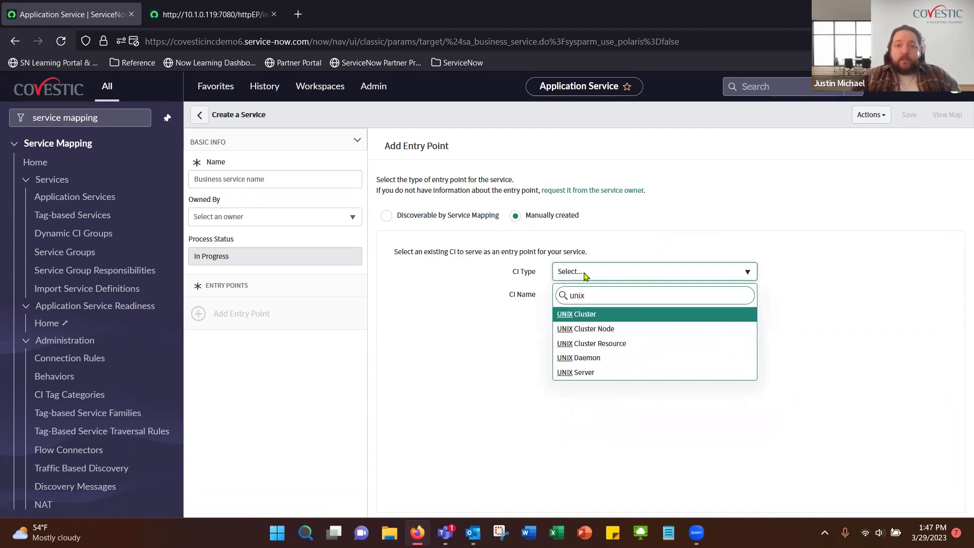
{"action": "left_click", "coordinate": [582, 372]}
{"action": "left_click", "coordinate": [745, 299]}
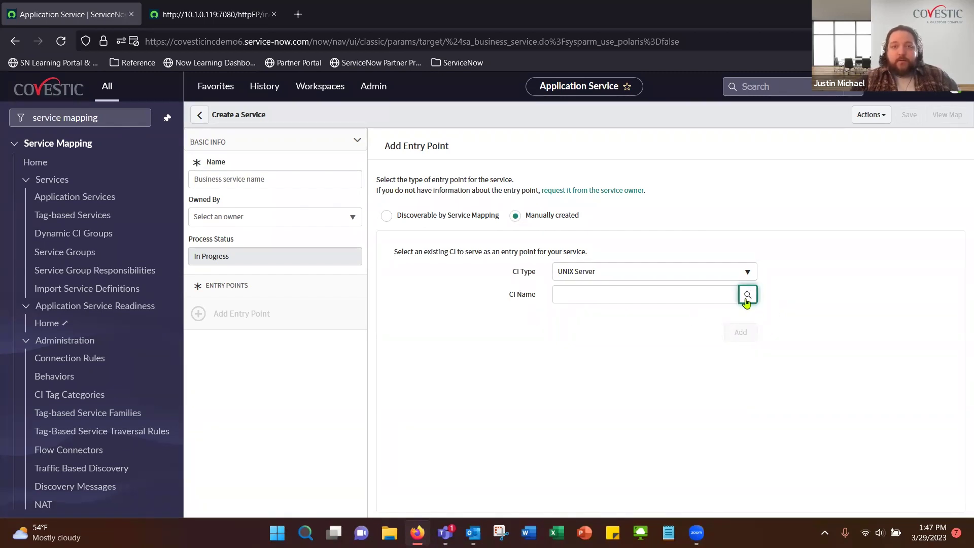
{"action": "left_click", "coordinate": [746, 295]}
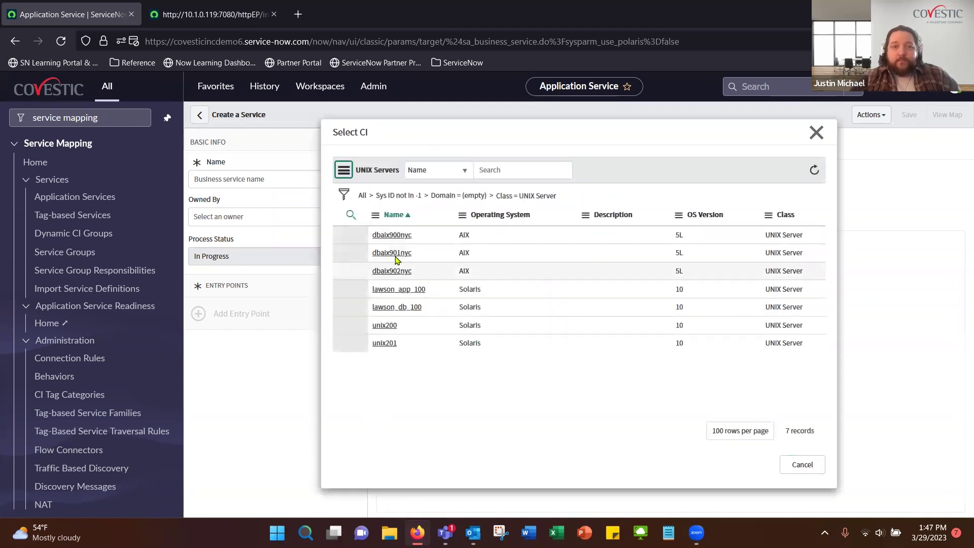
{"action": "left_click", "coordinate": [393, 235]}
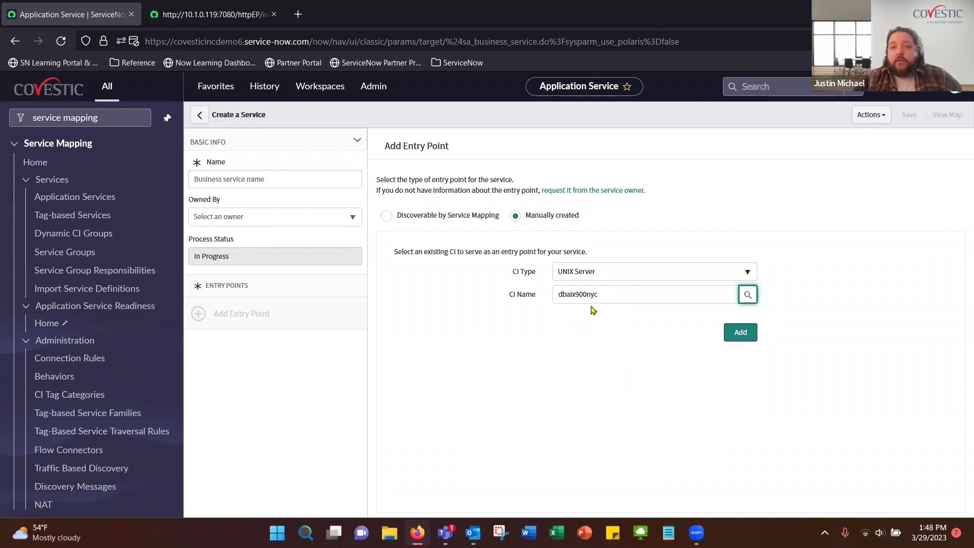
{"action": "left_click", "coordinate": [620, 329]}
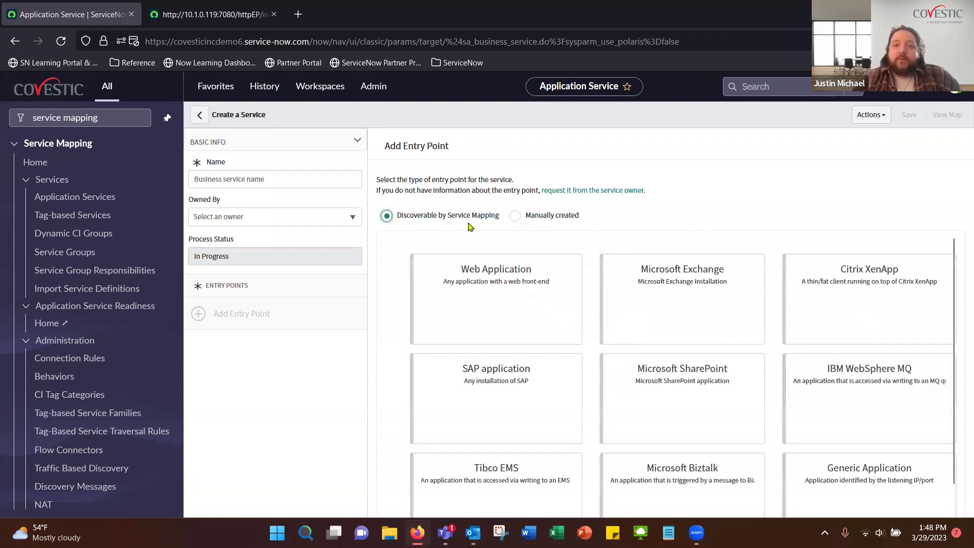
{"action": "left_click", "coordinate": [428, 215]}
{"action": "left_click", "coordinate": [538, 217]}
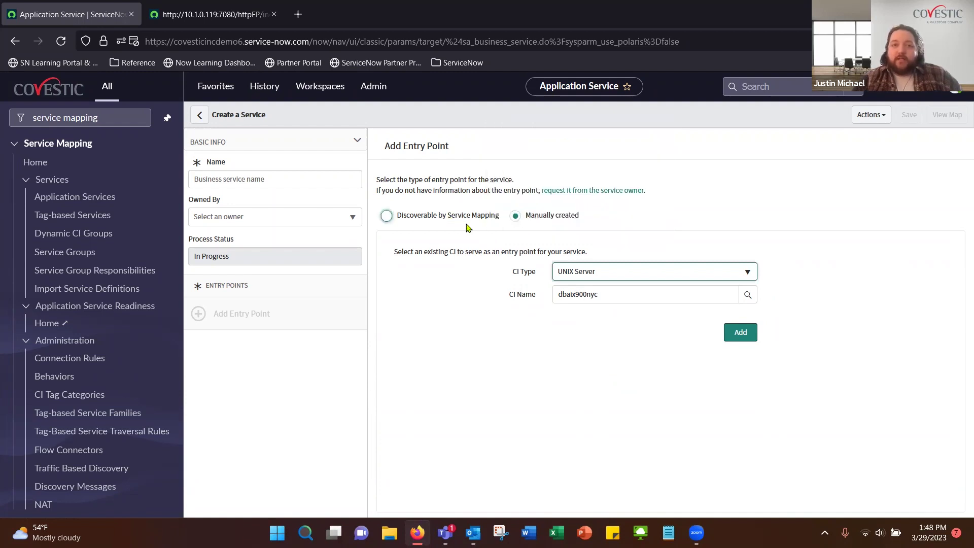
{"action": "left_click", "coordinate": [467, 219]}
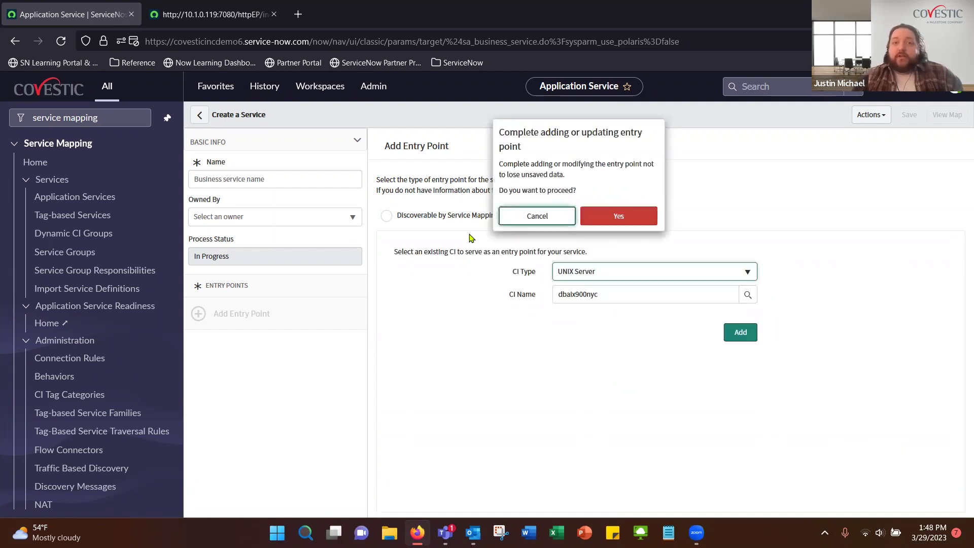
{"action": "left_click", "coordinate": [533, 218]}
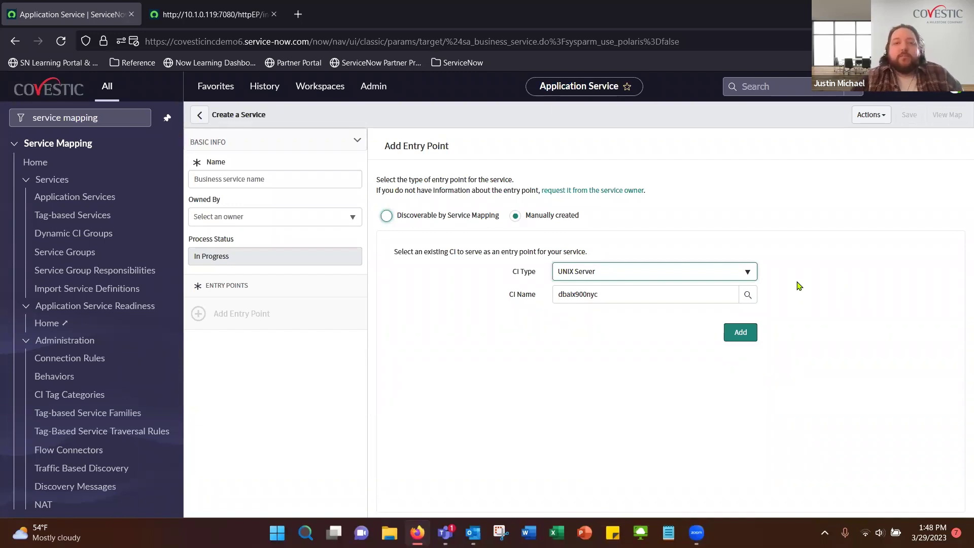
{"action": "left_click", "coordinate": [775, 218]}
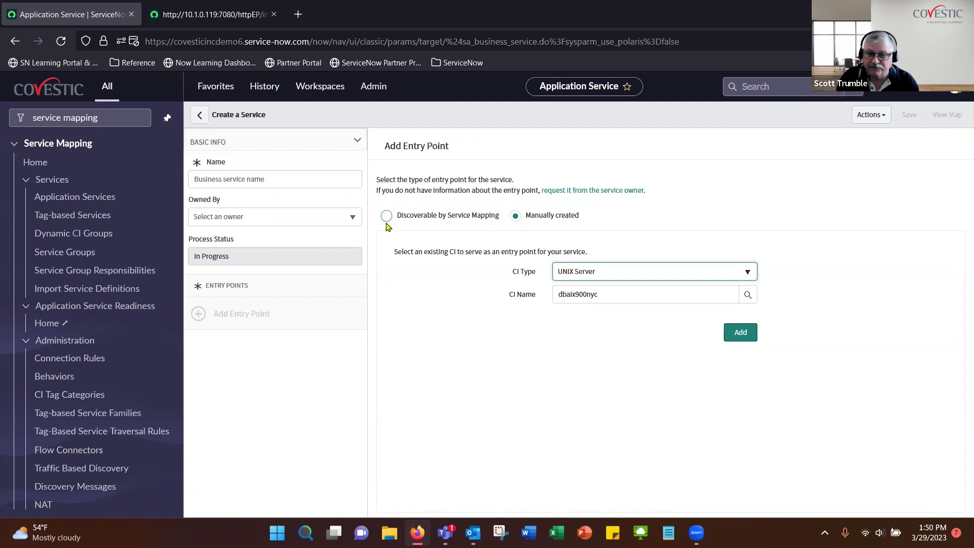
Switch to Discoverable by Service Mapping, confirm discarding the manual CI, and browse types like Tibco EMS.
{"action": "left_click", "coordinate": [403, 219]}
{"action": "left_click", "coordinate": [621, 225]}
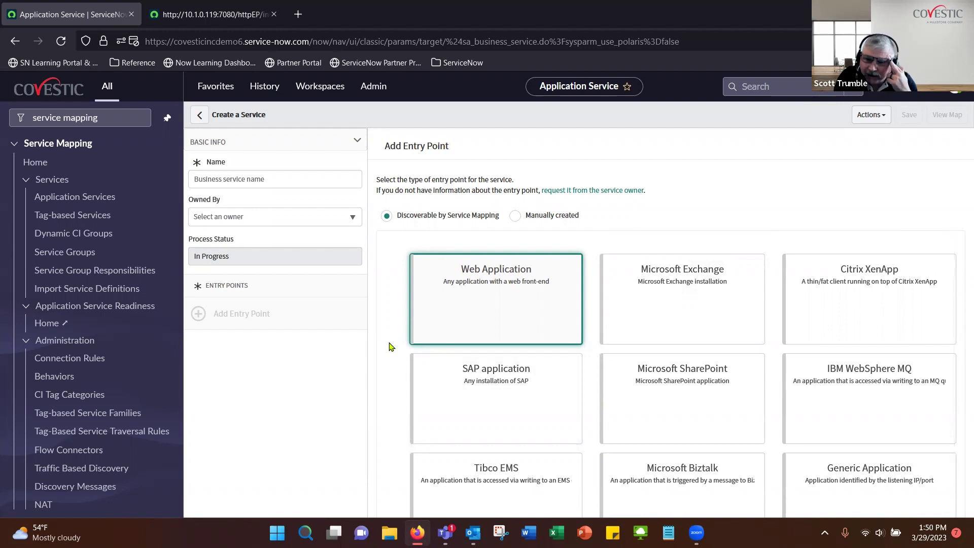
{"action": "scroll", "coordinate": [390, 347], "scroll_direction": "down", "scroll_amount": 2}
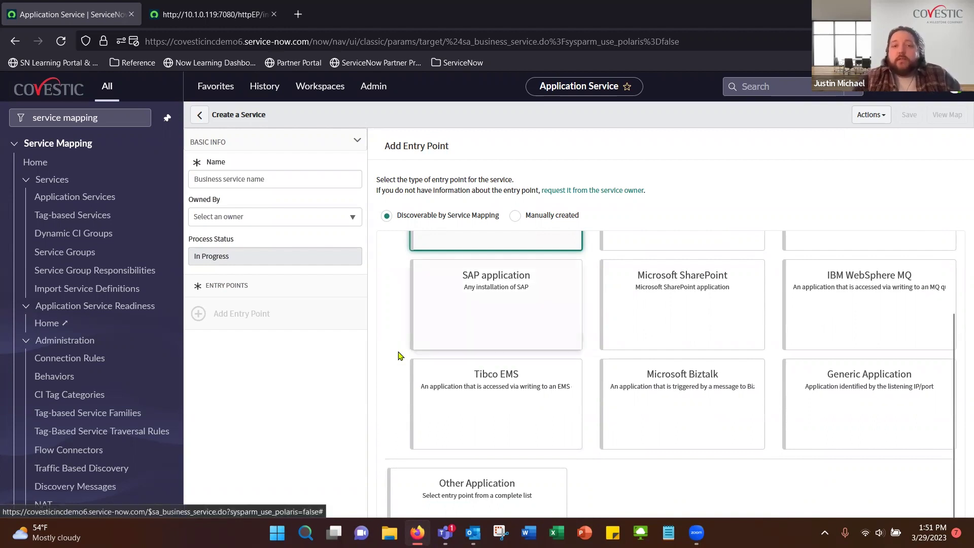
{"action": "scroll", "coordinate": [398, 360], "scroll_direction": "up", "scroll_amount": 2}
{"action": "scroll", "coordinate": [398, 360], "scroll_direction": "up", "scroll_amount": 1}
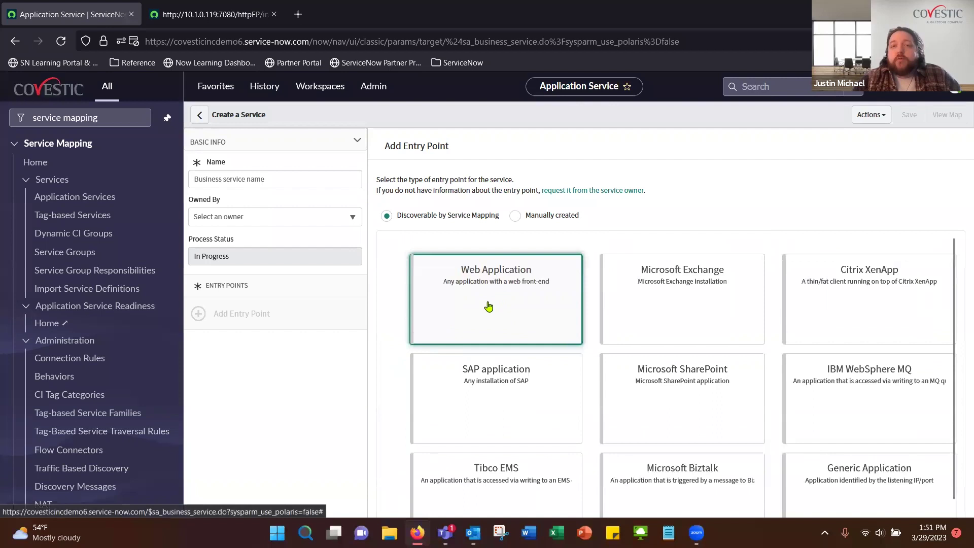